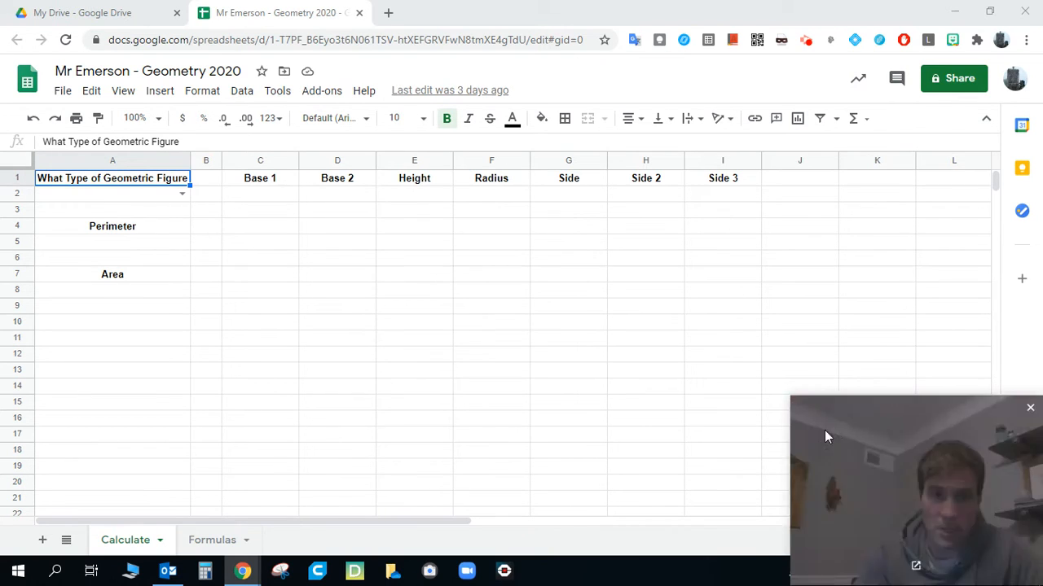
Step: Open the conditional formatting rules for the Height input cell E2
{"action": "left_click", "coordinate": [411, 198]}
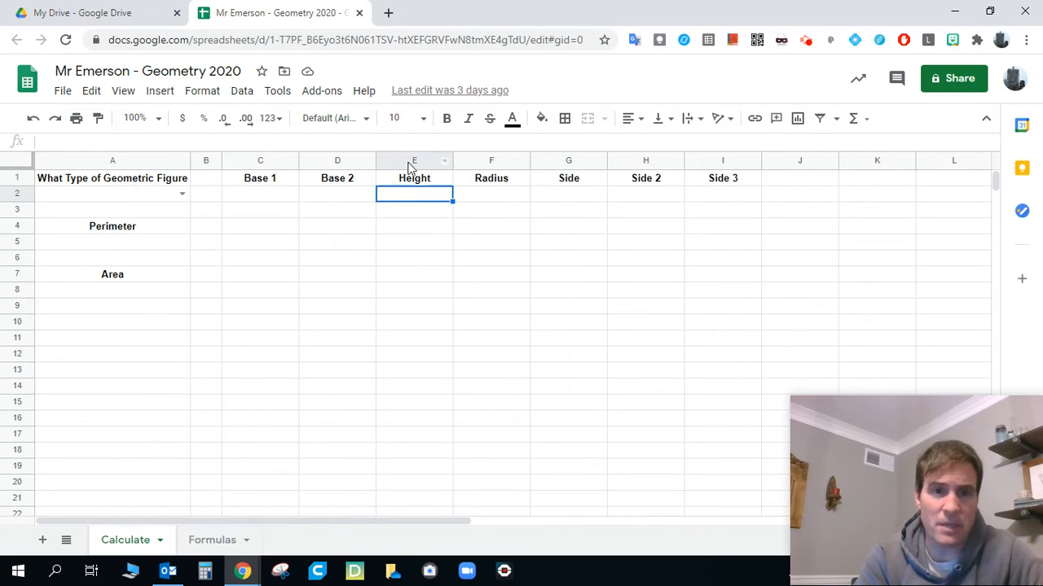
{"action": "left_click", "coordinate": [499, 198]}
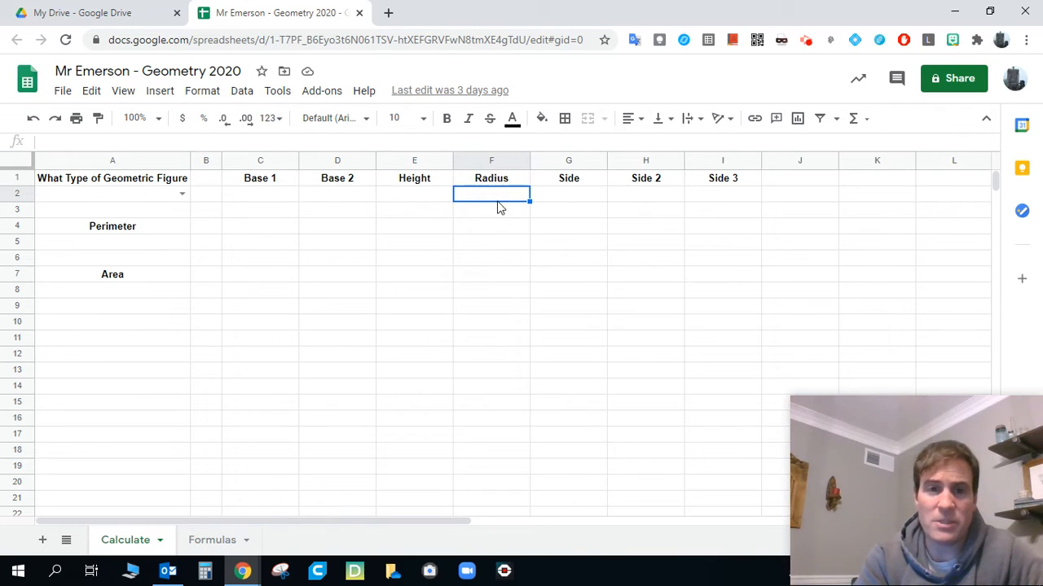
{"action": "left_click", "coordinate": [410, 197]}
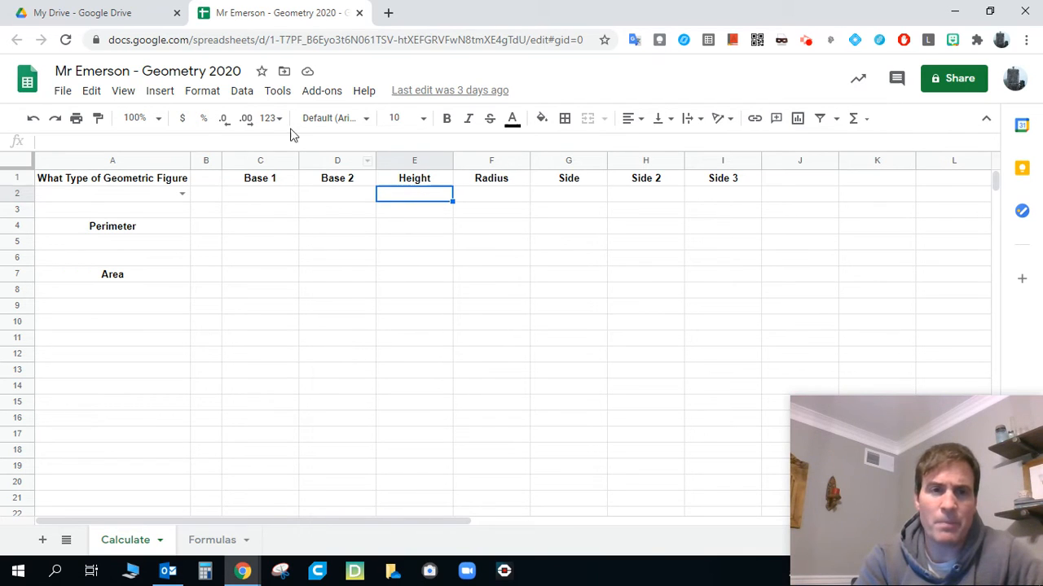
{"action": "left_click", "coordinate": [203, 91]}
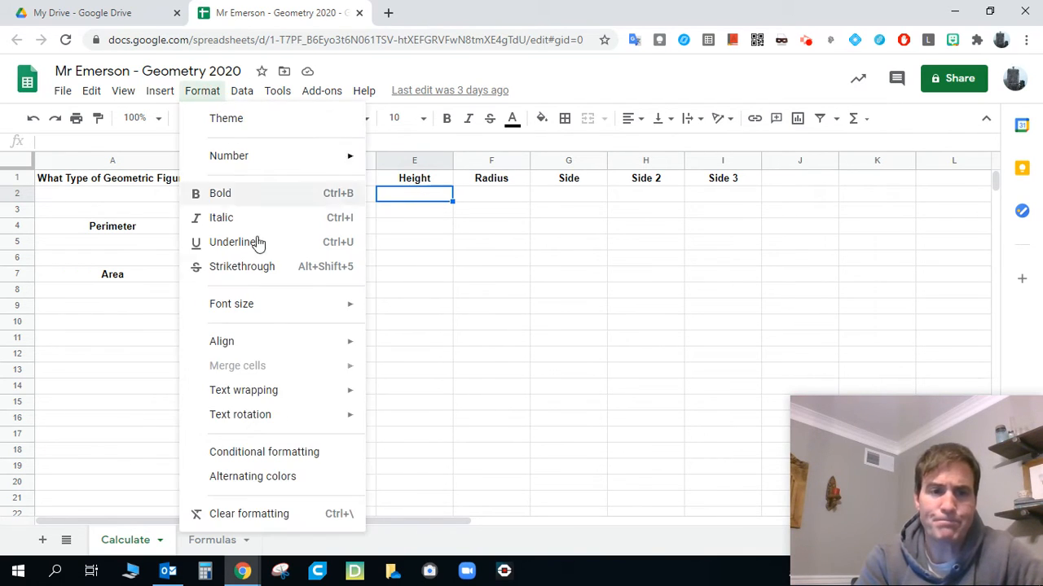
{"action": "left_click", "coordinate": [292, 459]}
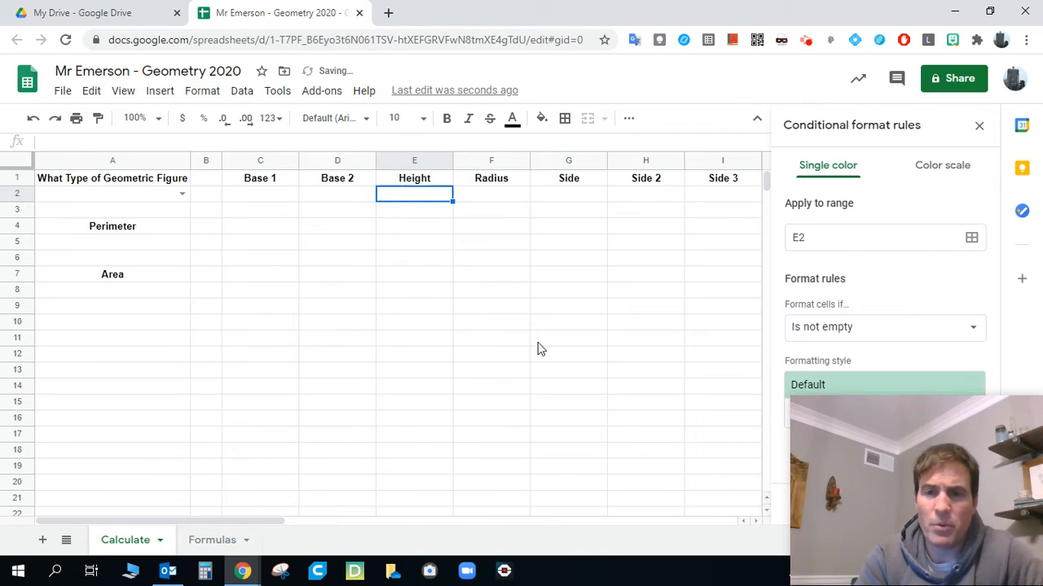
{"action": "mouse_move", "coordinate": [889, 412]}
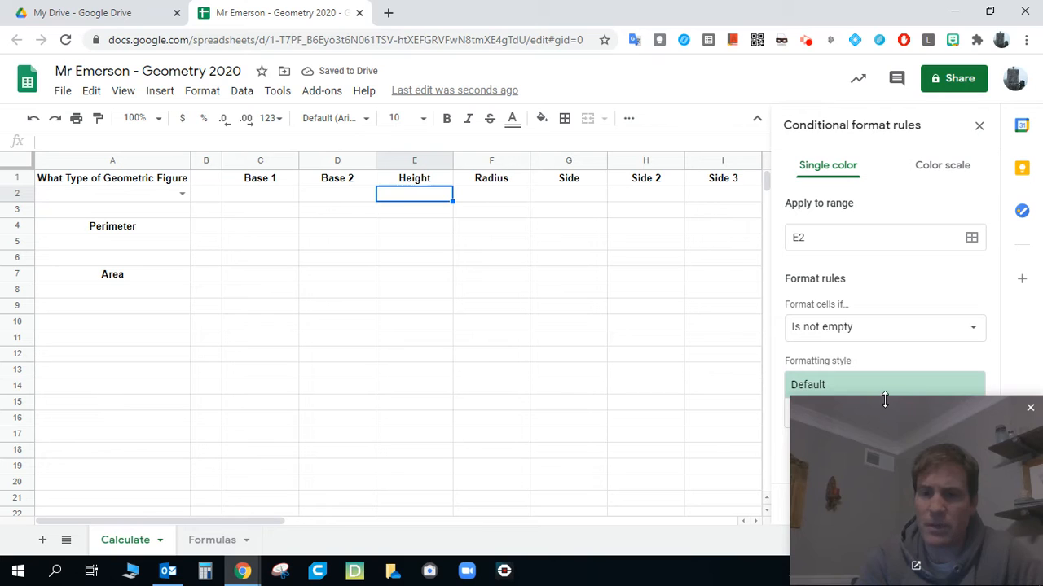
{"action": "left_click_drag", "start_coordinate": [883, 412], "coordinate": [880, 552]}
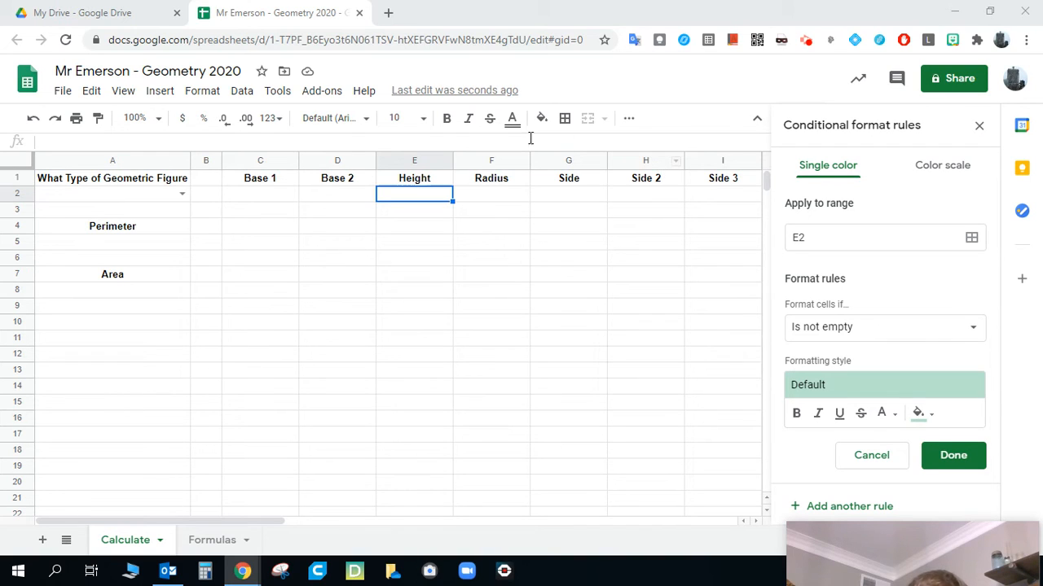
Step: Cancel the new rule, copy the custom formula from the Base 1 cell C2's conditional format rule, and close that rule
{"action": "left_click", "coordinate": [250, 196]}
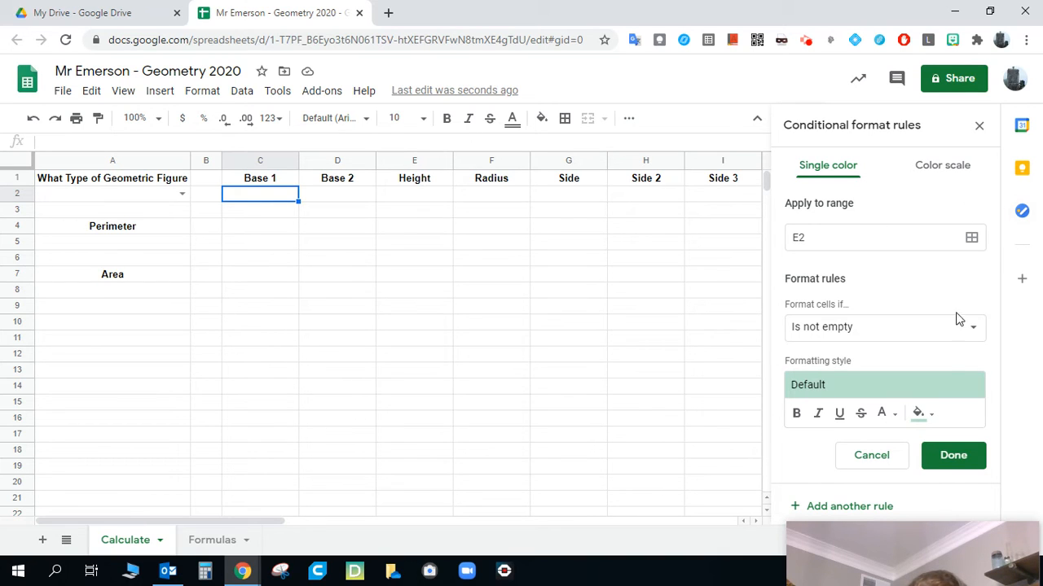
{"action": "left_click", "coordinate": [871, 456]}
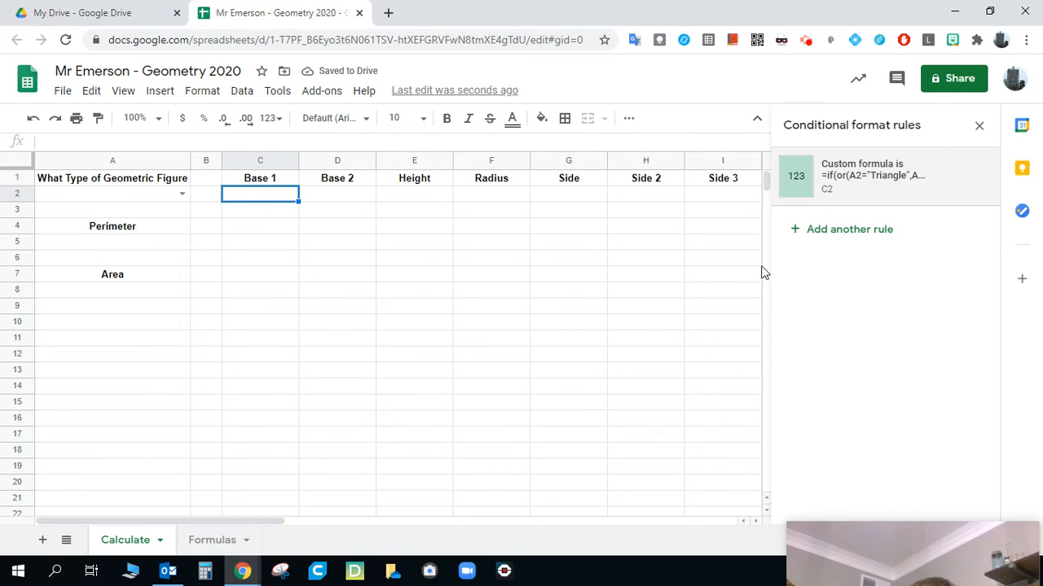
{"action": "left_click", "coordinate": [870, 176]}
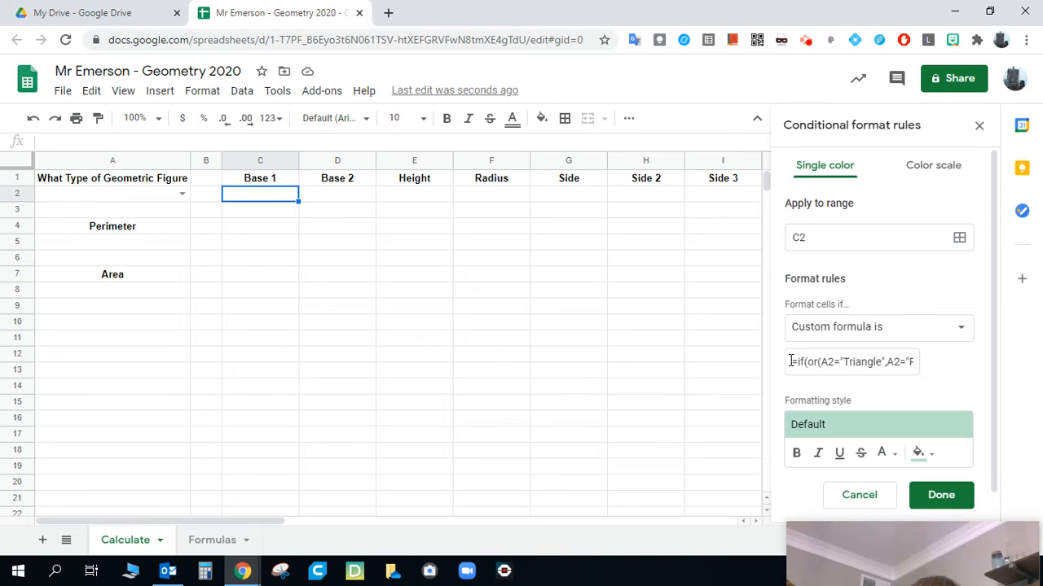
{"action": "left_click_drag", "start_coordinate": [790, 362], "coordinate": [948, 373]}
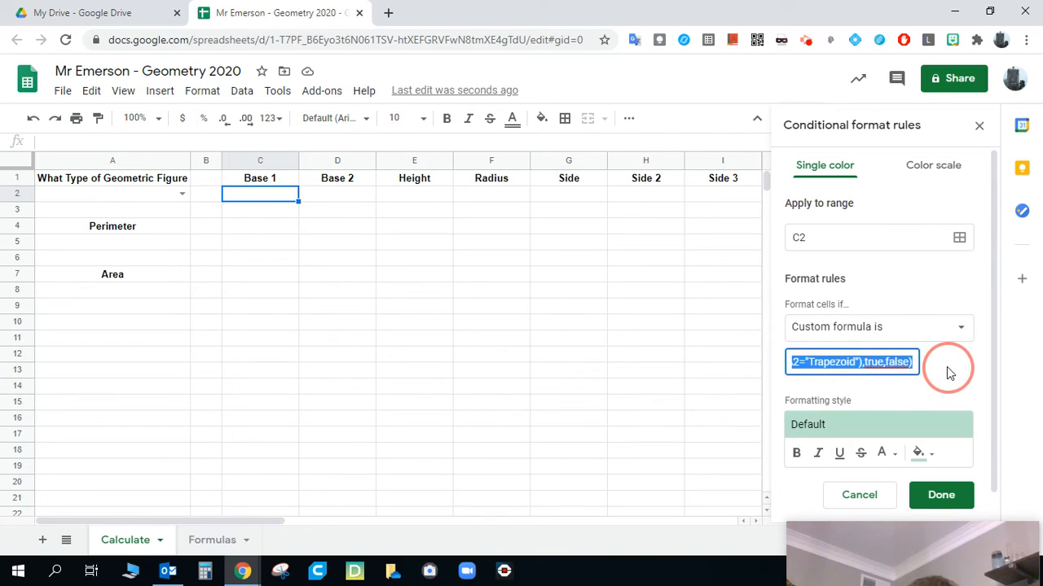
{"action": "right_click", "coordinate": [894, 363]}
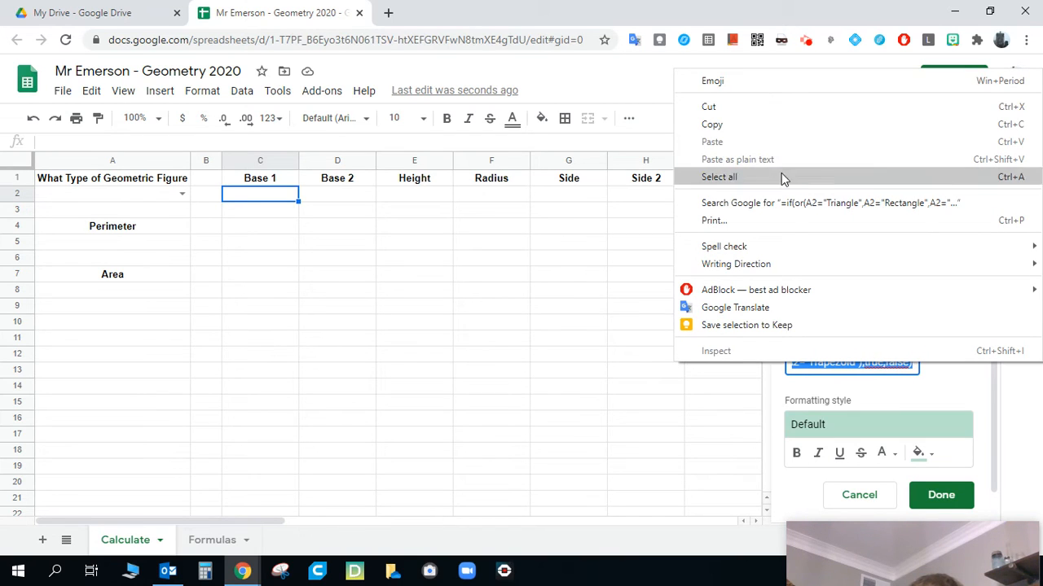
{"action": "left_click", "coordinate": [775, 123]}
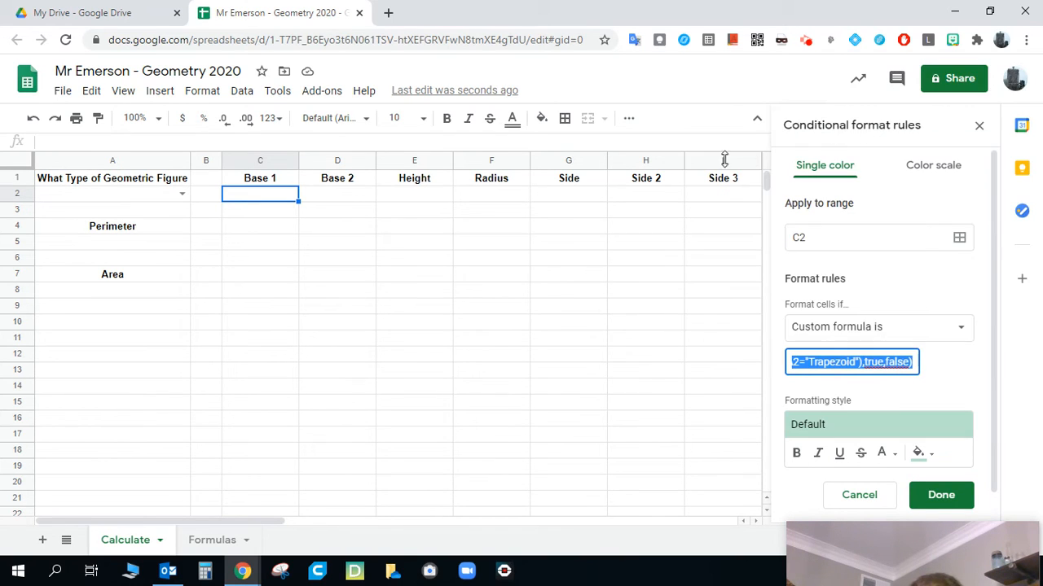
{"action": "left_click", "coordinate": [914, 362]}
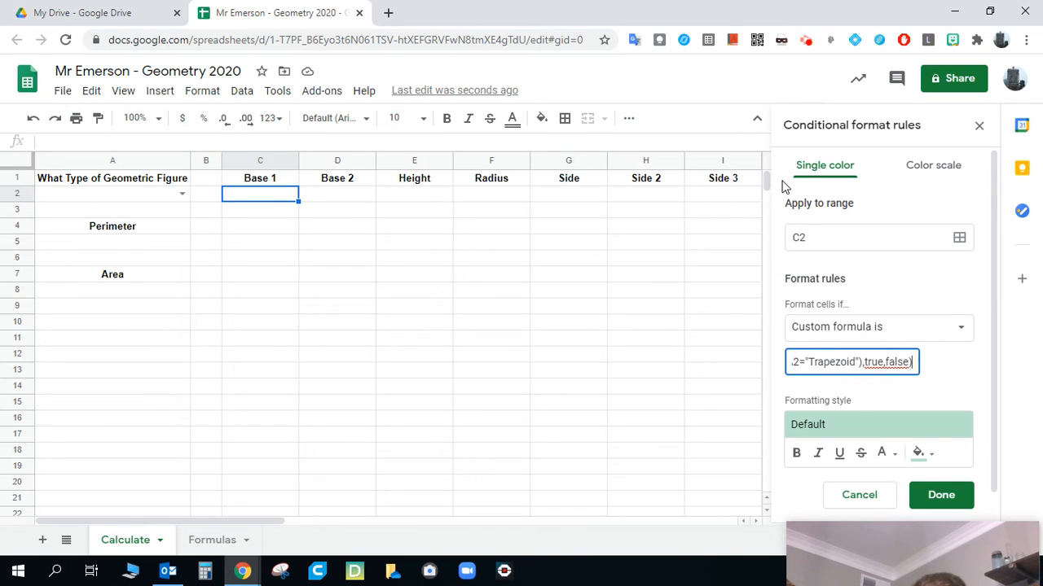
{"action": "left_click", "coordinate": [415, 197]}
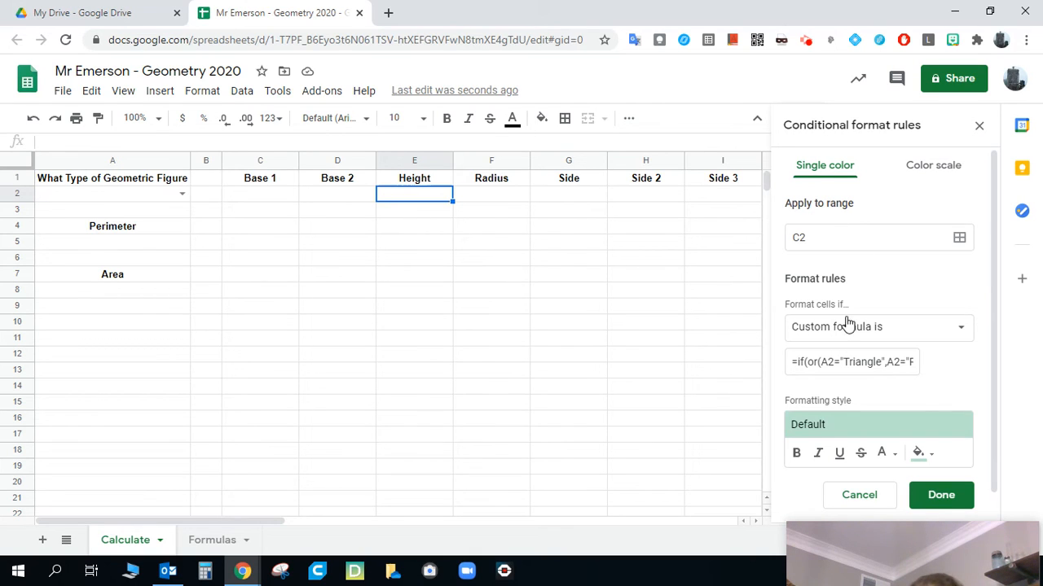
{"action": "left_click", "coordinate": [938, 495]}
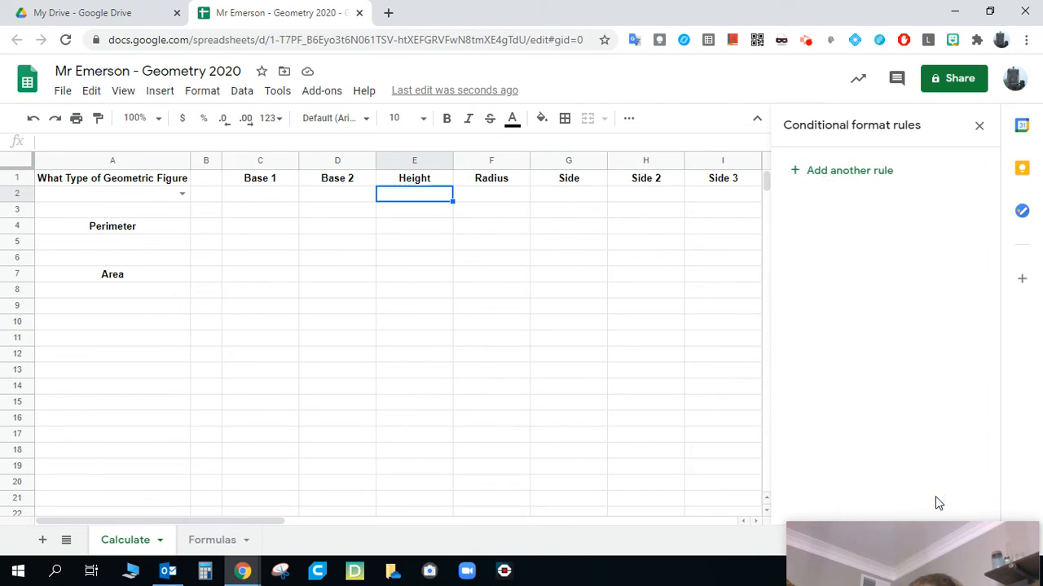
Step: Add a conditional format rule for the Height cell E2 with the condition "Custom formula is"
{"action": "left_click", "coordinate": [861, 172]}
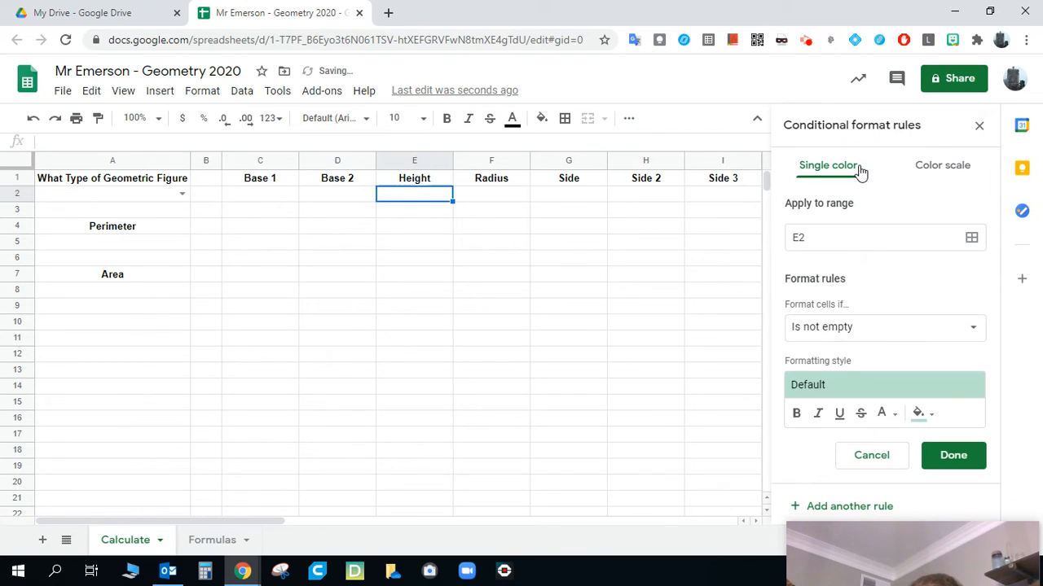
{"action": "left_click", "coordinate": [819, 334]}
{"action": "left_click_drag", "start_coordinate": [934, 337], "coordinate": [928, 523]}
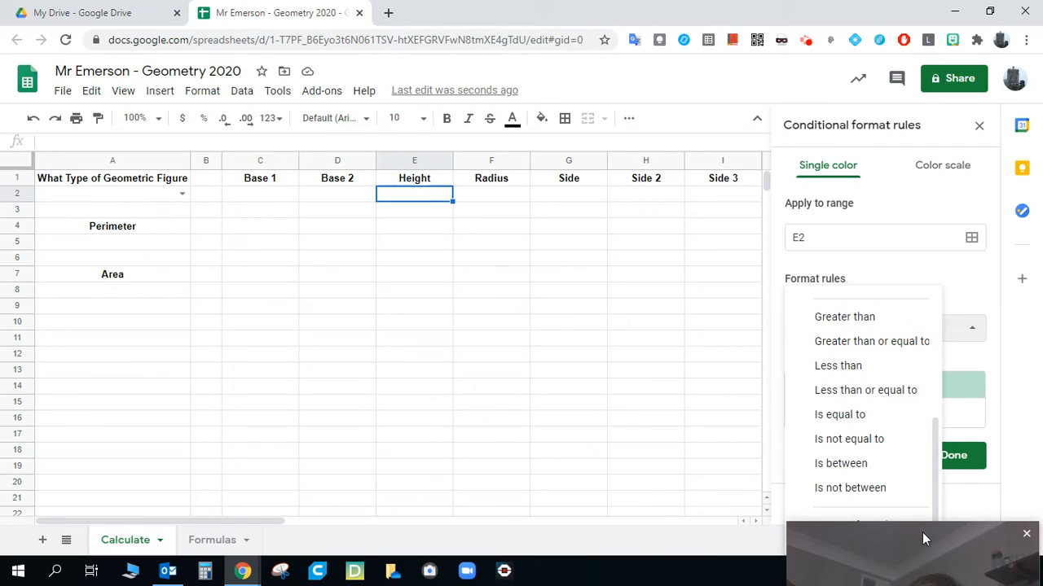
{"action": "left_click", "coordinate": [922, 532]}
{"action": "left_click", "coordinate": [901, 329]}
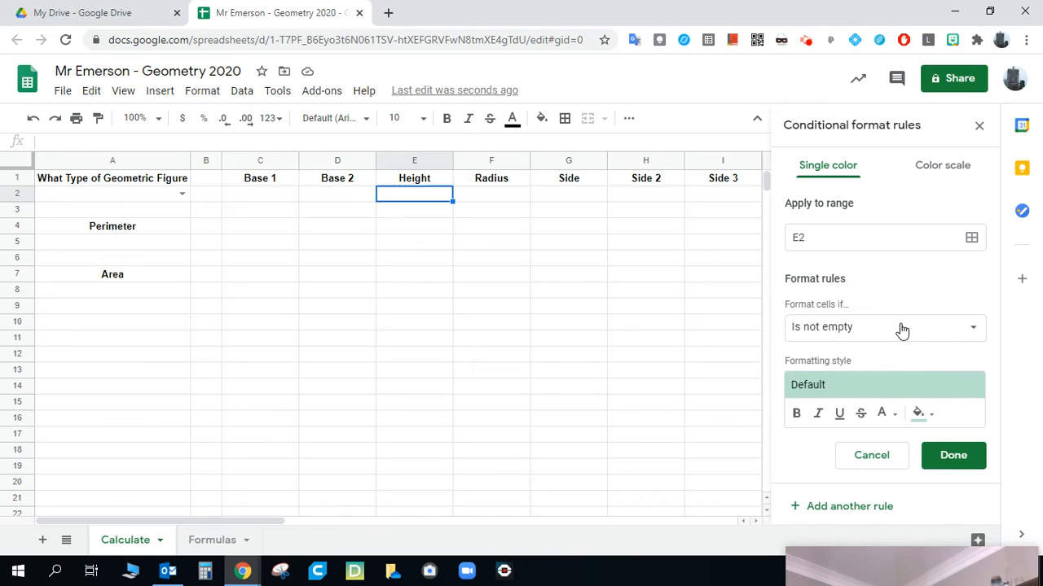
{"action": "scroll", "coordinate": [934, 367], "scroll_direction": "down", "scroll_amount": 4}
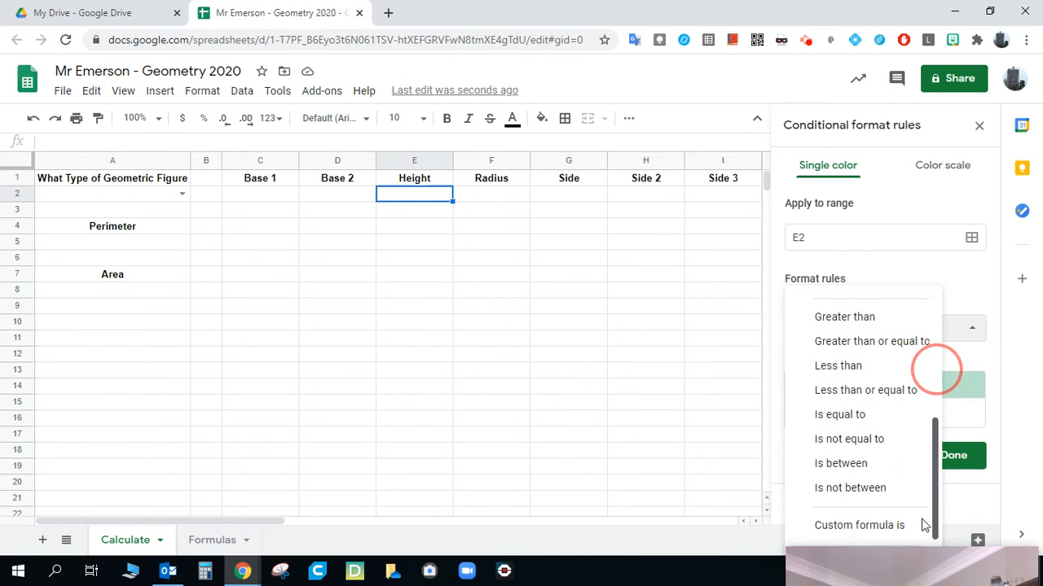
{"action": "left_click", "coordinate": [870, 526]}
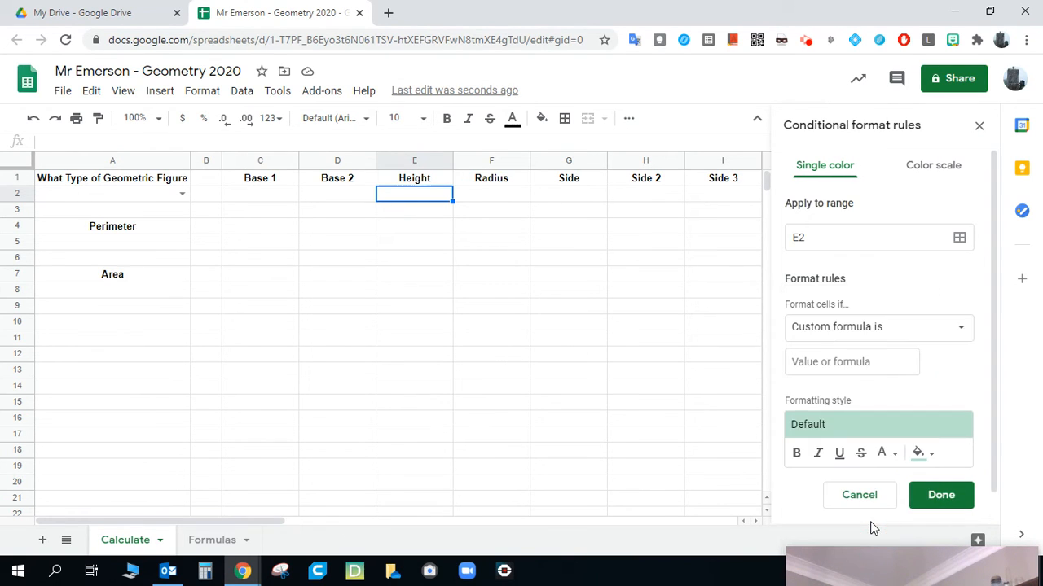
Step: Paste the copied Base 1 formula into the Height cell's rule and save the rule
{"action": "left_click", "coordinate": [822, 362]}
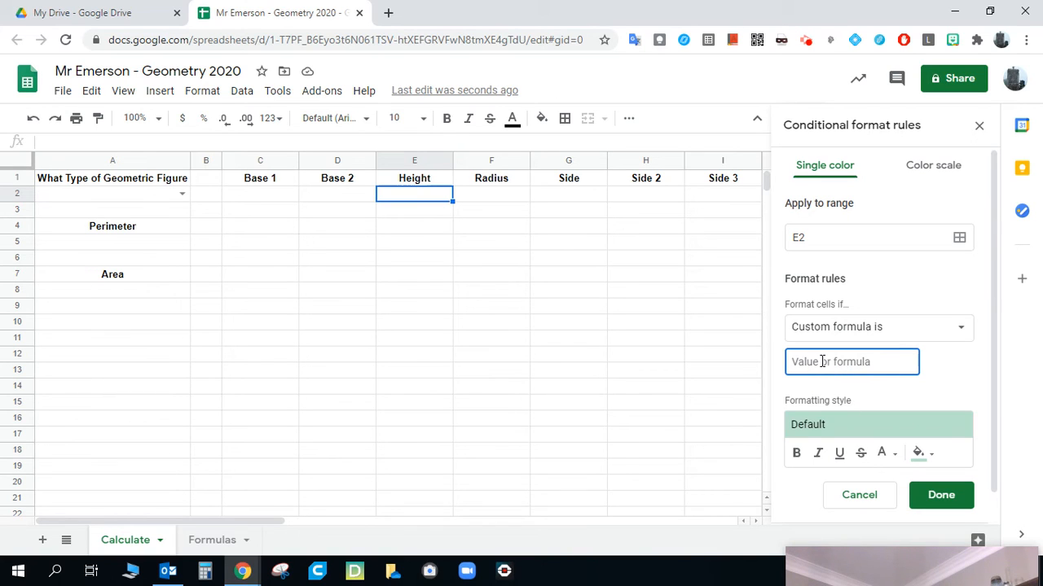
{"action": "right_click", "coordinate": [821, 362]}
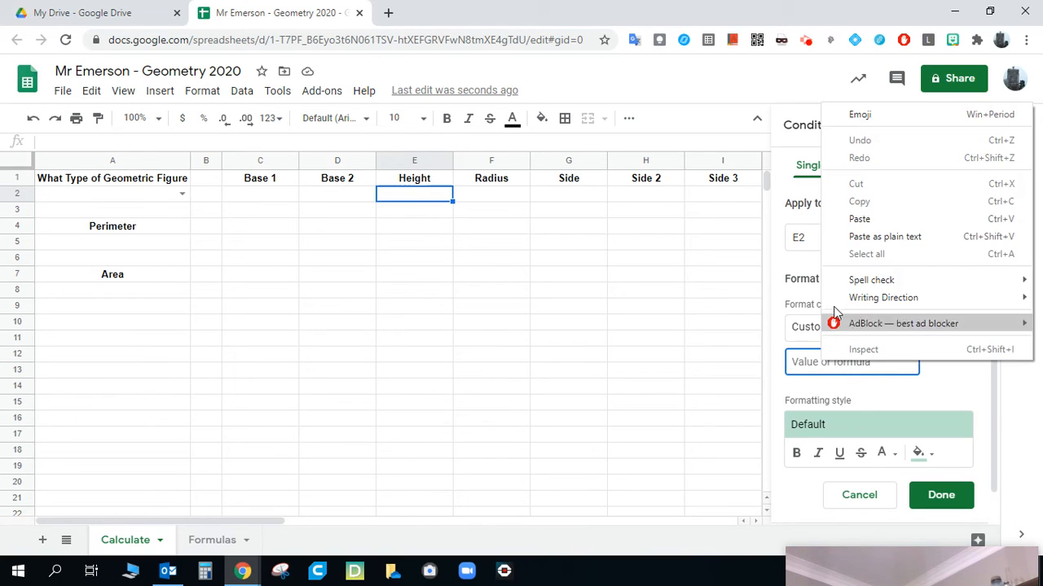
{"action": "left_click", "coordinate": [860, 219]}
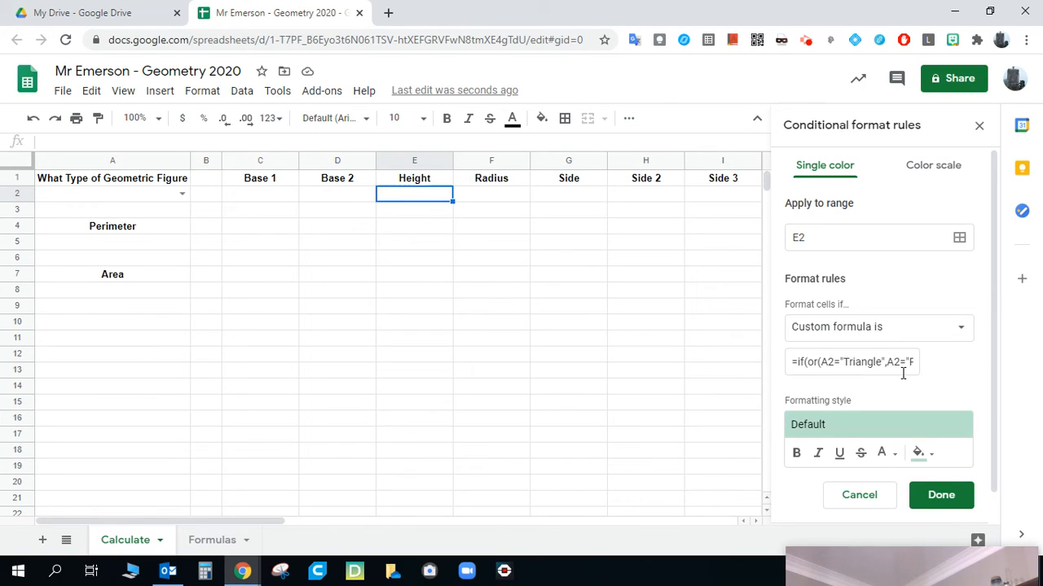
{"action": "left_click", "coordinate": [929, 499]}
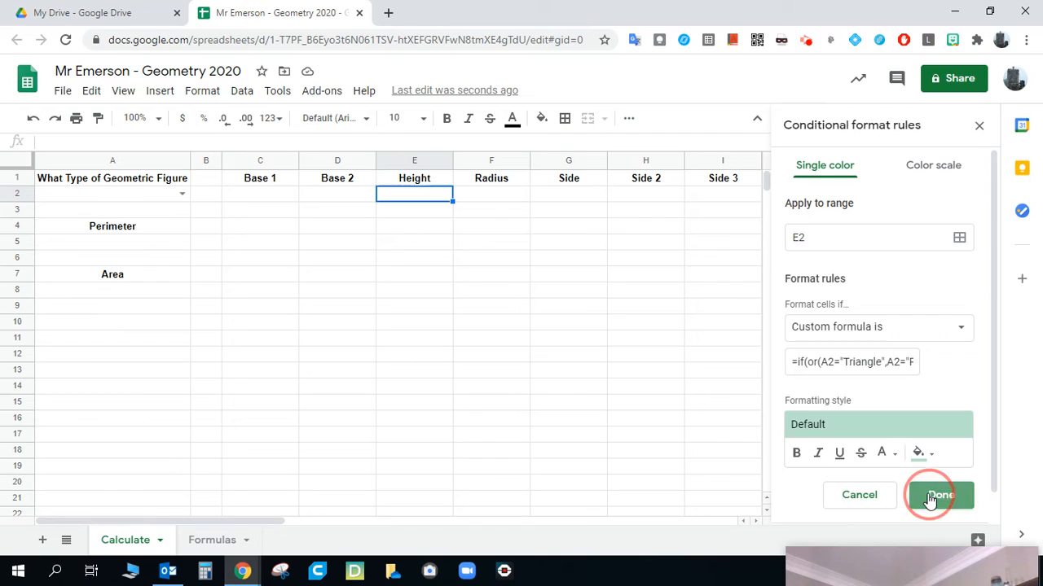
Step: Add a conditional format rule for the Radius cell F2 with the condition "Custom formula is"
{"action": "left_click", "coordinate": [507, 198]}
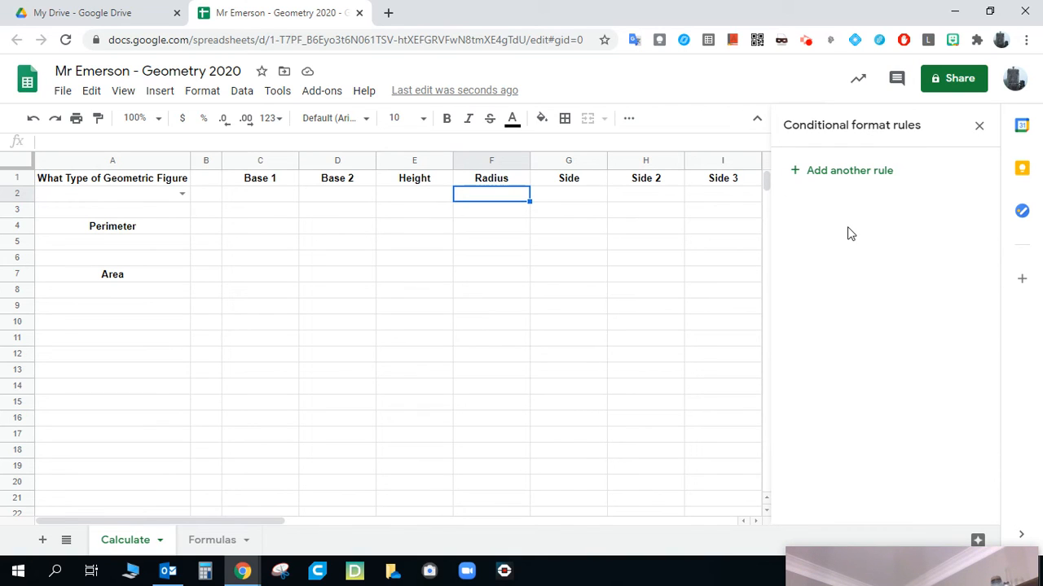
{"action": "left_click", "coordinate": [819, 174]}
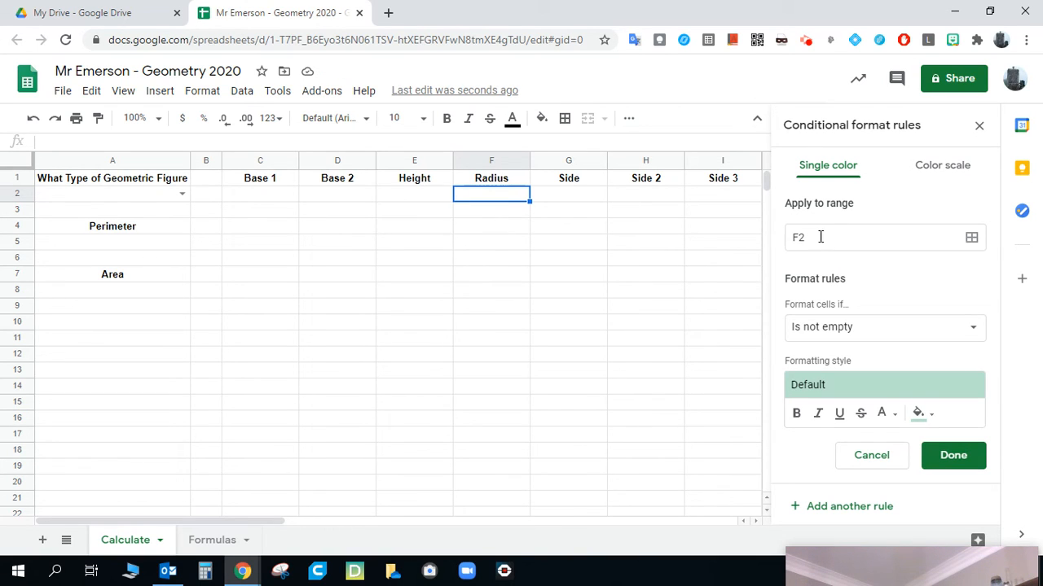
{"action": "left_click", "coordinate": [839, 332]}
{"action": "left_click_drag", "start_coordinate": [935, 355], "coordinate": [934, 505]}
{"action": "left_click", "coordinate": [861, 526]}
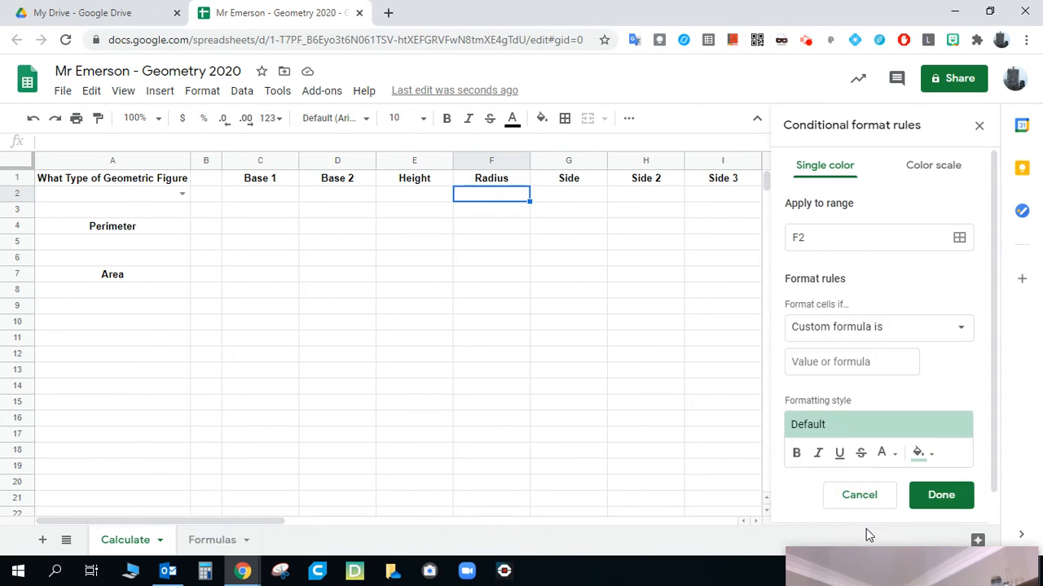
Step: Enter the formula =if(a2="Circle",true,false) in the Radius cell's rule and save it with the default formatting style
{"action": "left_click", "coordinate": [813, 361]}
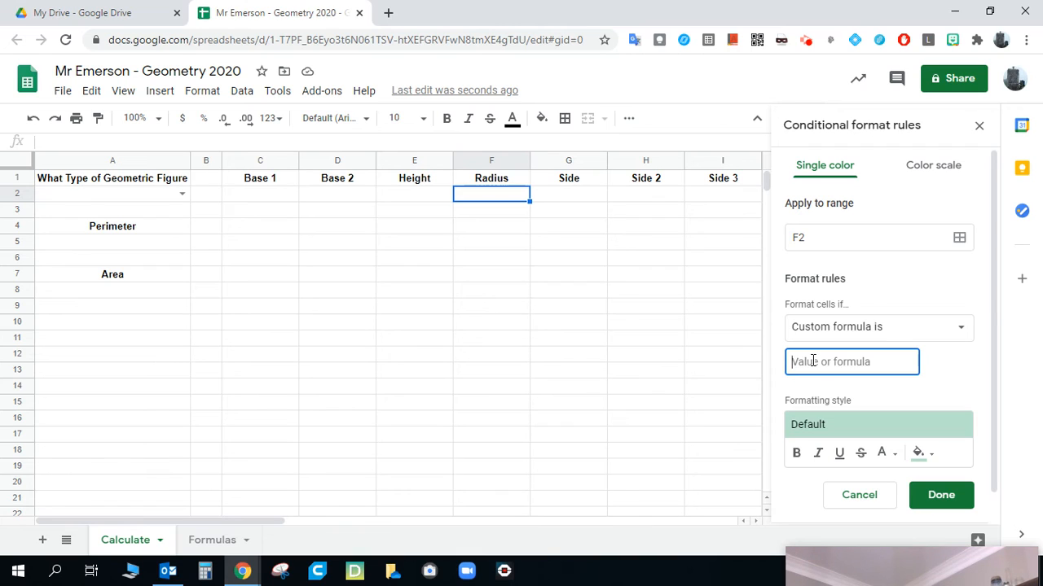
{"action": "type", "text": "=if("}
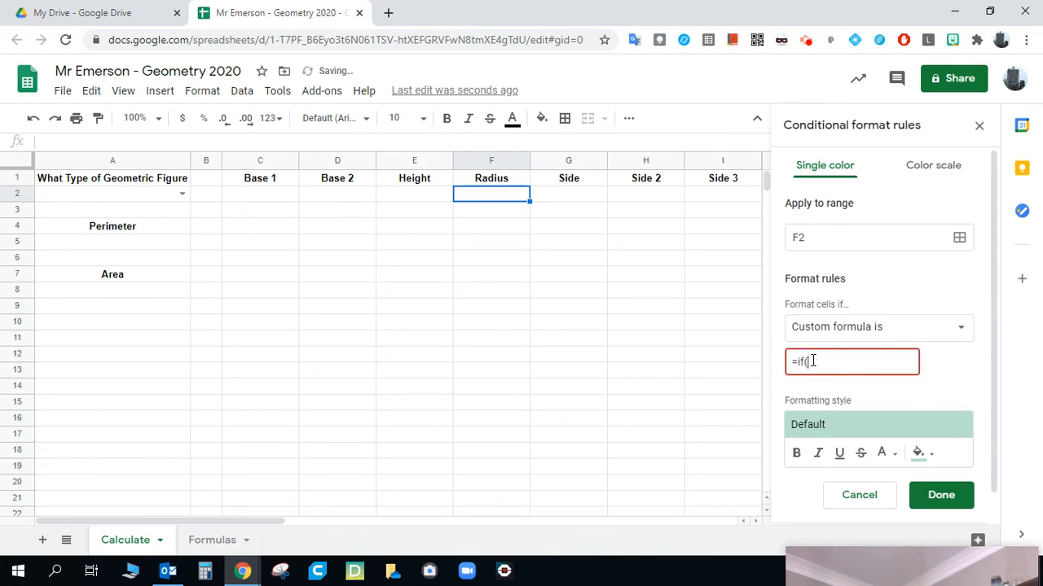
{"action": "type", "text": "a2=\"Circle"}
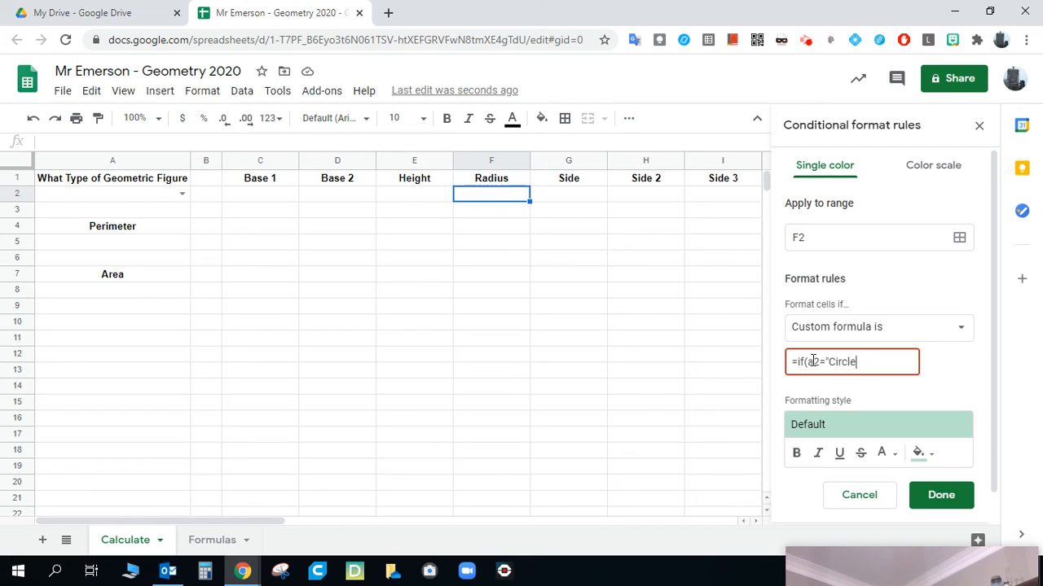
{"action": "type", "text": "\","}
{"action": "type", "text": "true,false)"}
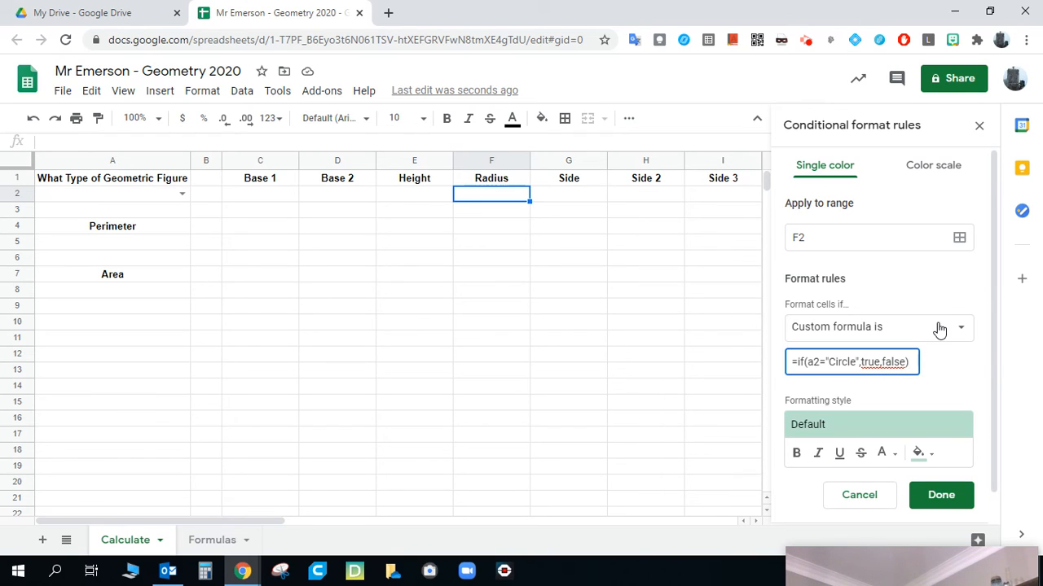
{"action": "left_click", "coordinate": [942, 495]}
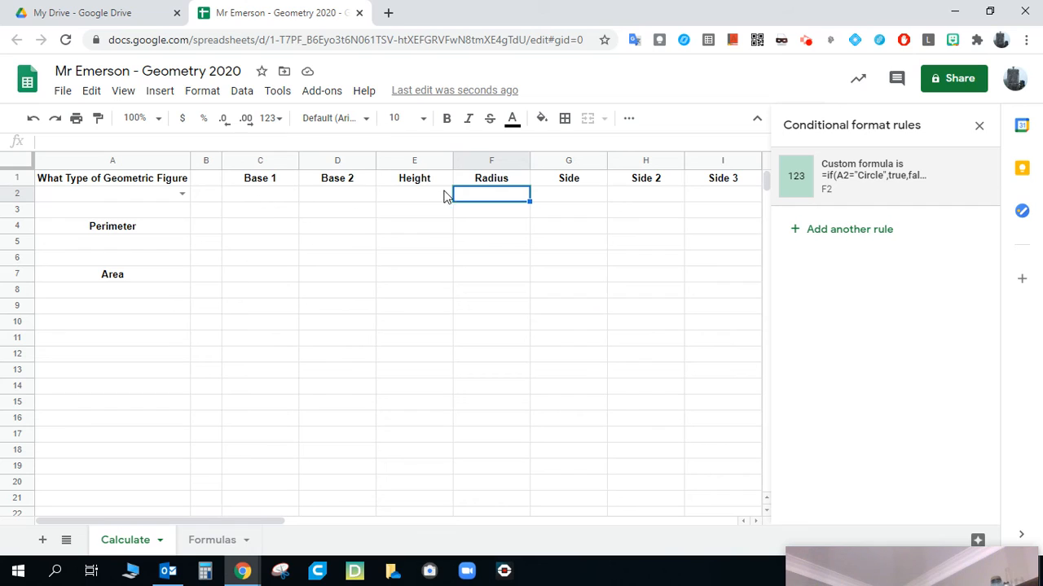
Step: Choose Triangle as the geometric figure type in cell A2 to test the highlighting rules
{"action": "left_click", "coordinate": [507, 258]}
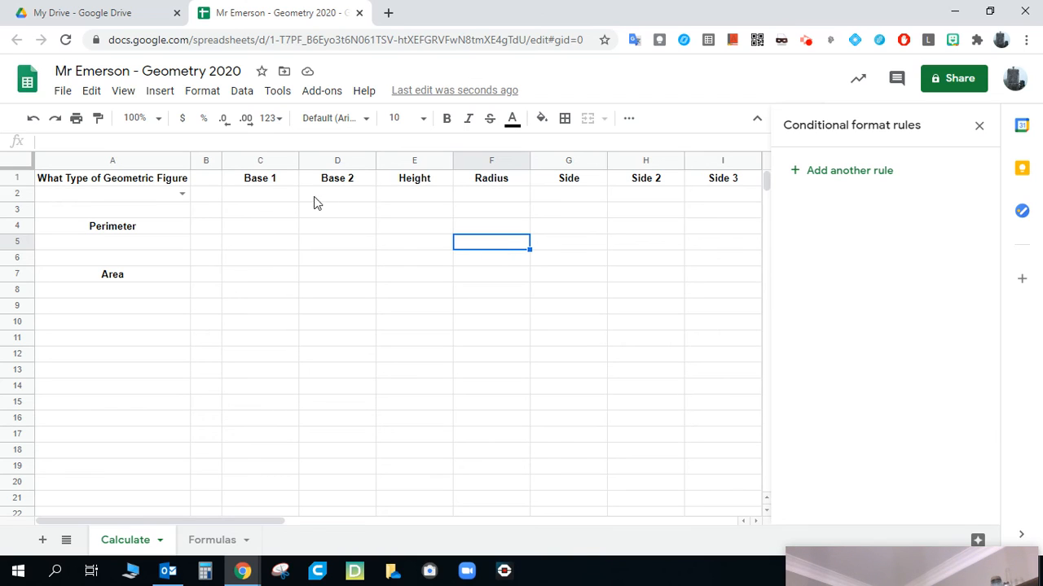
{"action": "left_click", "coordinate": [183, 197]}
{"action": "left_click", "coordinate": [151, 214]}
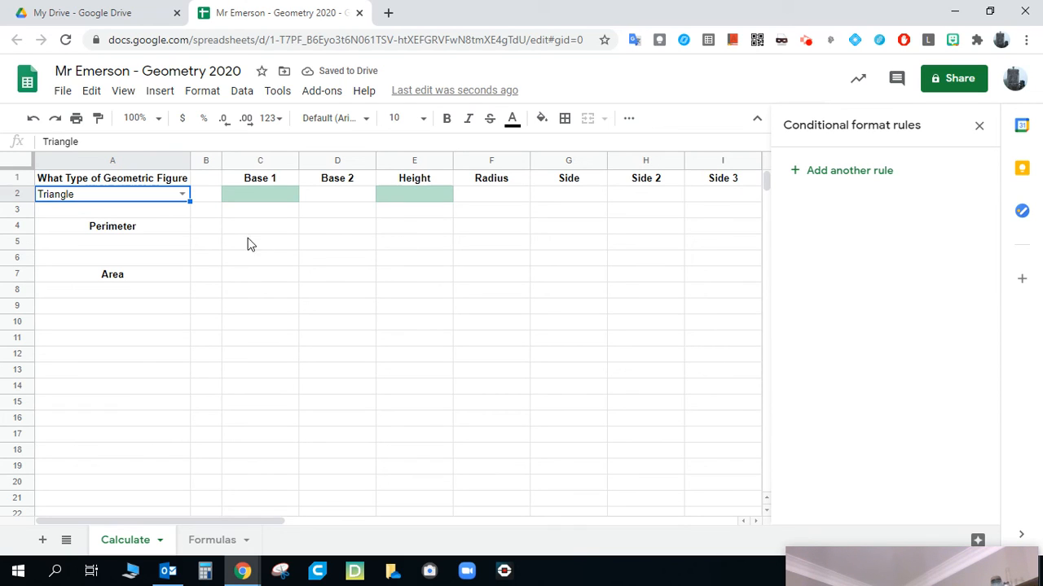
Step: Test the highlighting rules by setting the figure type in A2 to Circle, Regular Pentagon and Rectangle in turn
{"action": "left_click", "coordinate": [182, 194]}
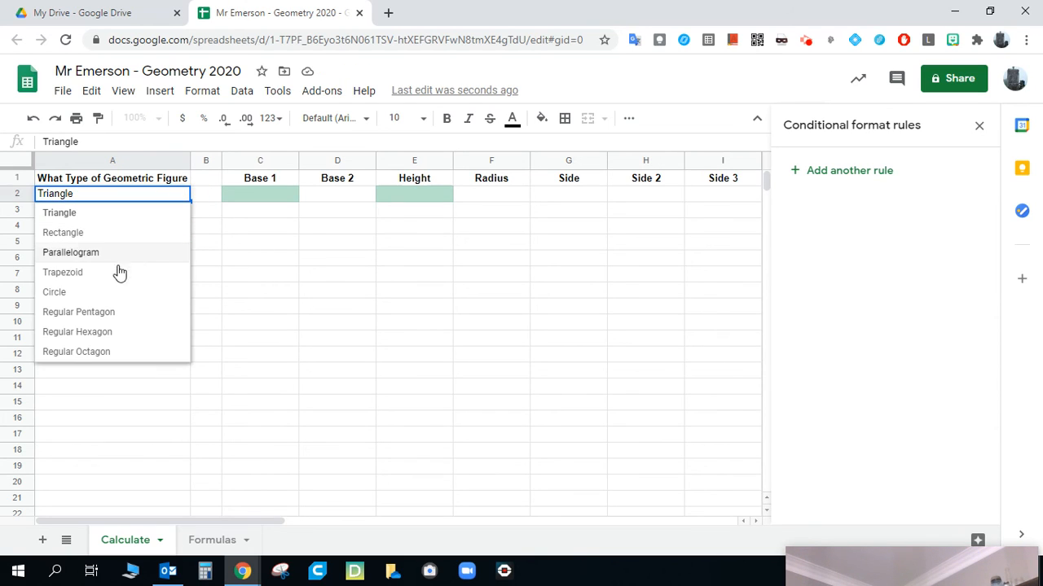
{"action": "left_click", "coordinate": [94, 291]}
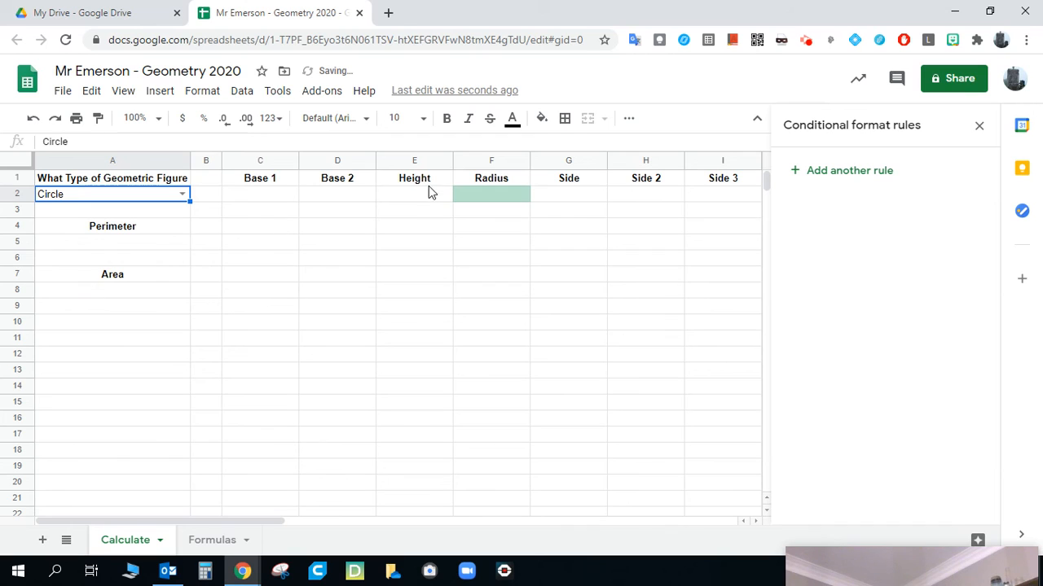
{"action": "left_click", "coordinate": [180, 196]}
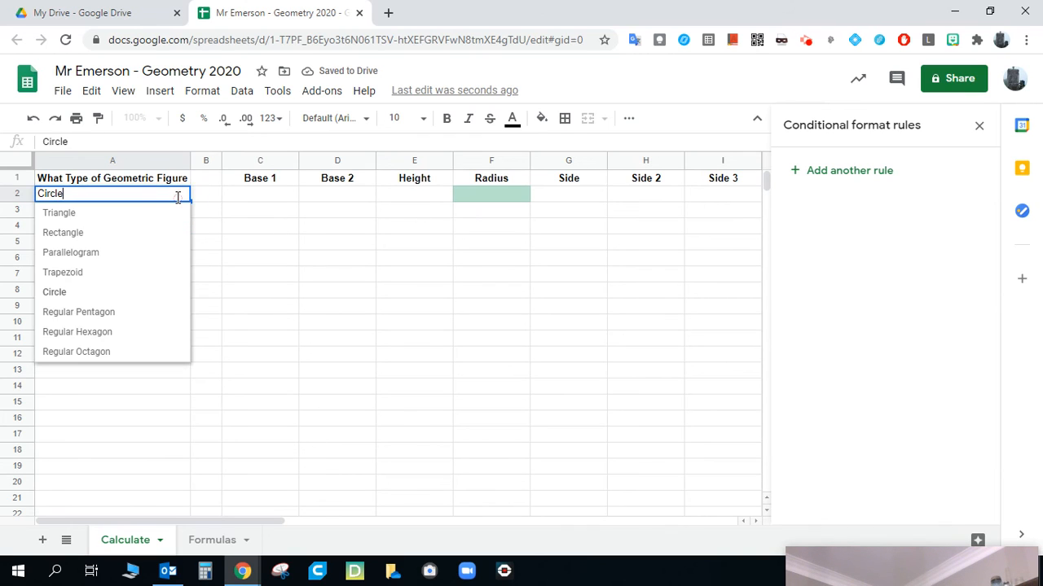
{"action": "left_click", "coordinate": [126, 312]}
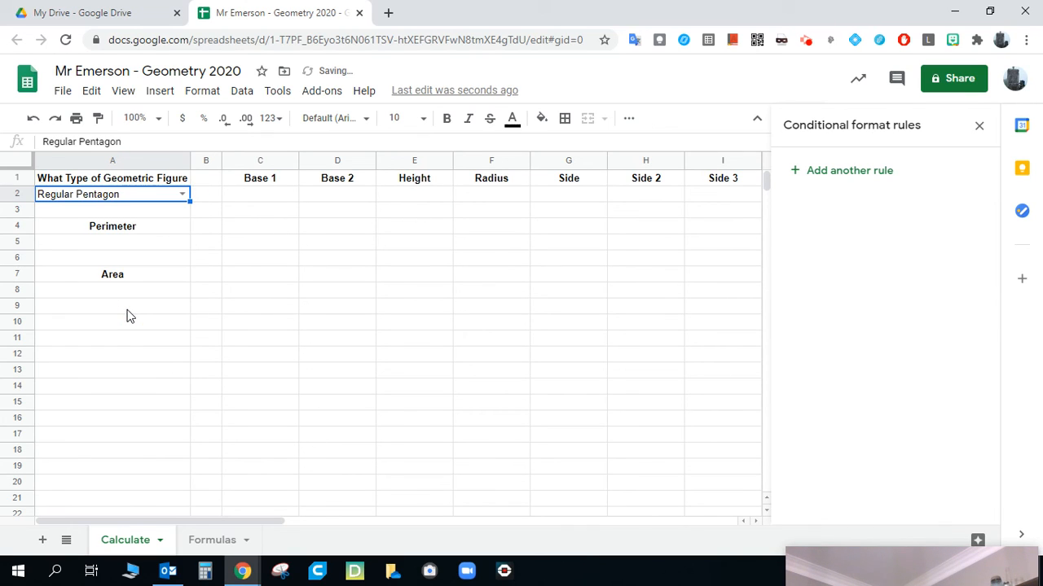
{"action": "left_click", "coordinate": [182, 196]}
{"action": "left_click", "coordinate": [143, 235]}
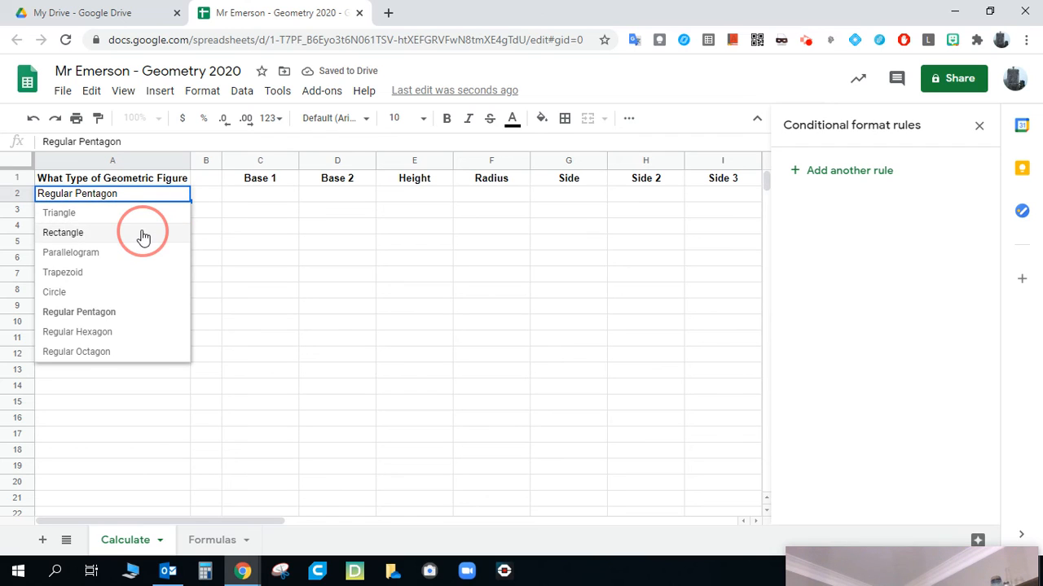
Step: Continue testing the rules by setting the figure type in A2 to Trapezoid, Parallelogram and Regular Hexagon in turn
{"action": "left_click", "coordinate": [182, 196]}
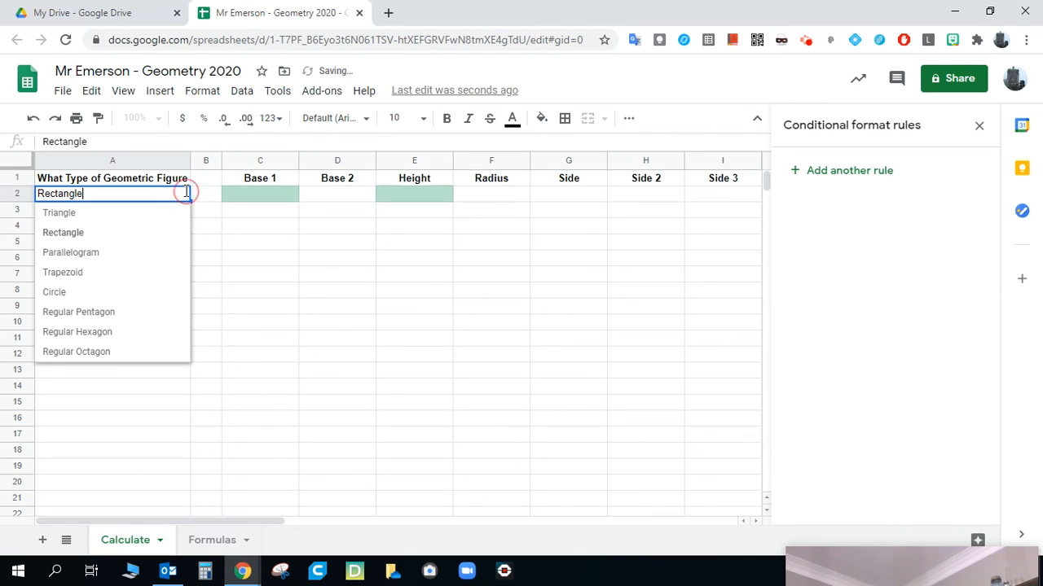
{"action": "left_click", "coordinate": [135, 273]}
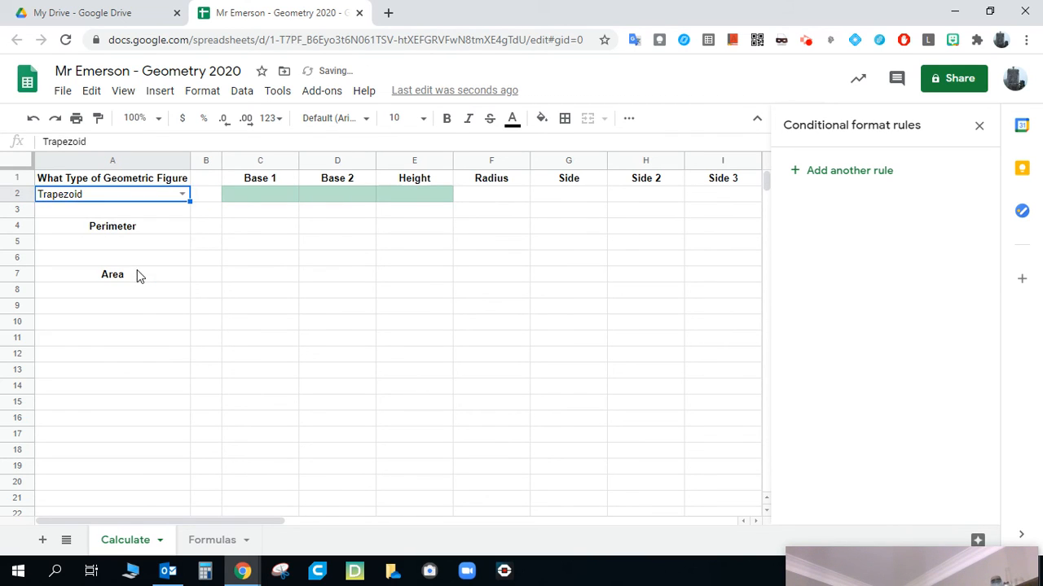
{"action": "left_click", "coordinate": [182, 194]}
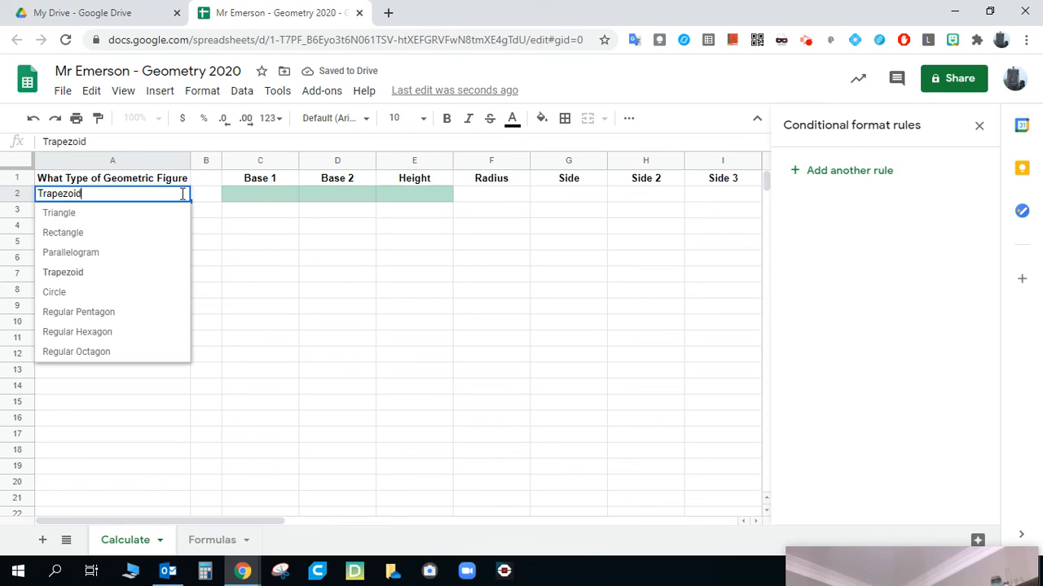
{"action": "left_click", "coordinate": [142, 253]}
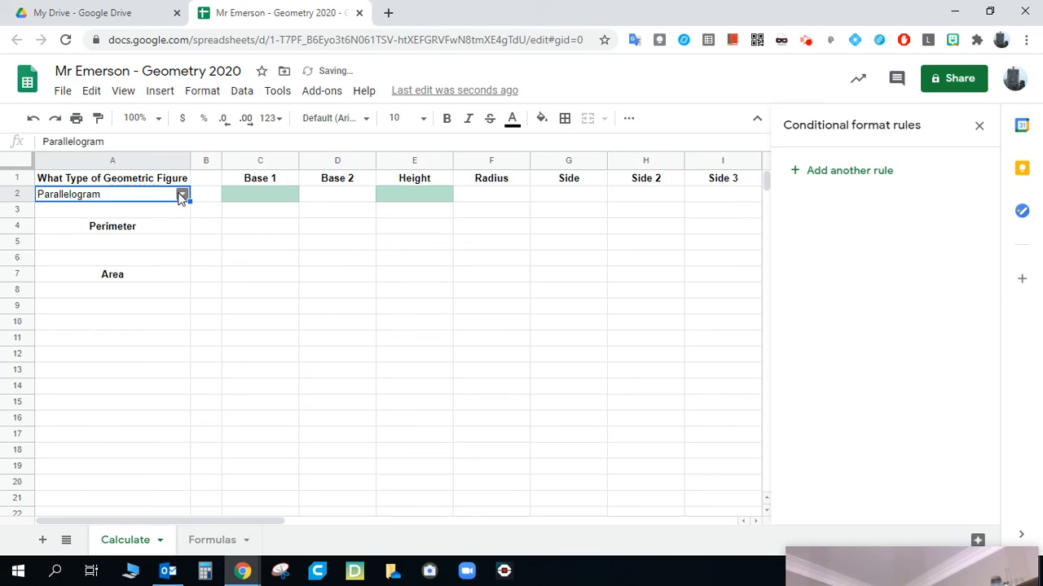
{"action": "left_click", "coordinate": [182, 193]}
{"action": "left_click", "coordinate": [104, 333]}
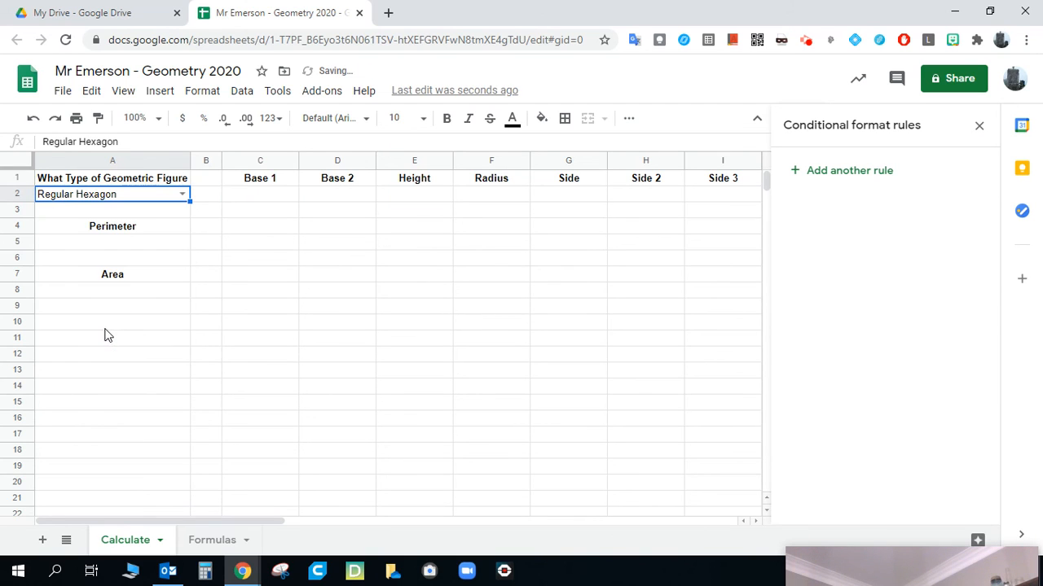
Step: Clear the figure type in cell A2 and choose Circle as the geometric figure
{"action": "left_click", "coordinate": [231, 280]}
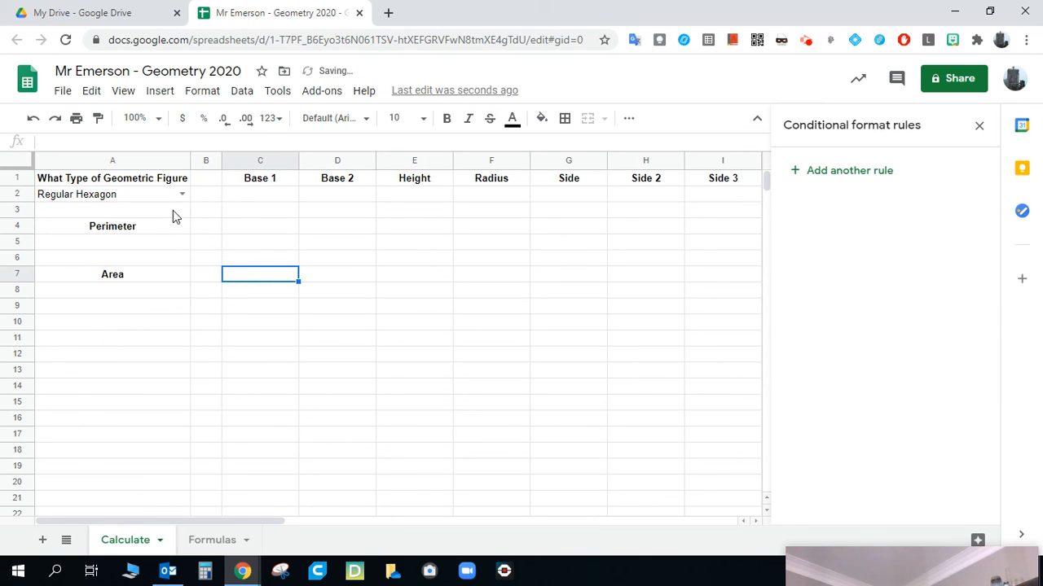
{"action": "left_click", "coordinate": [159, 200]}
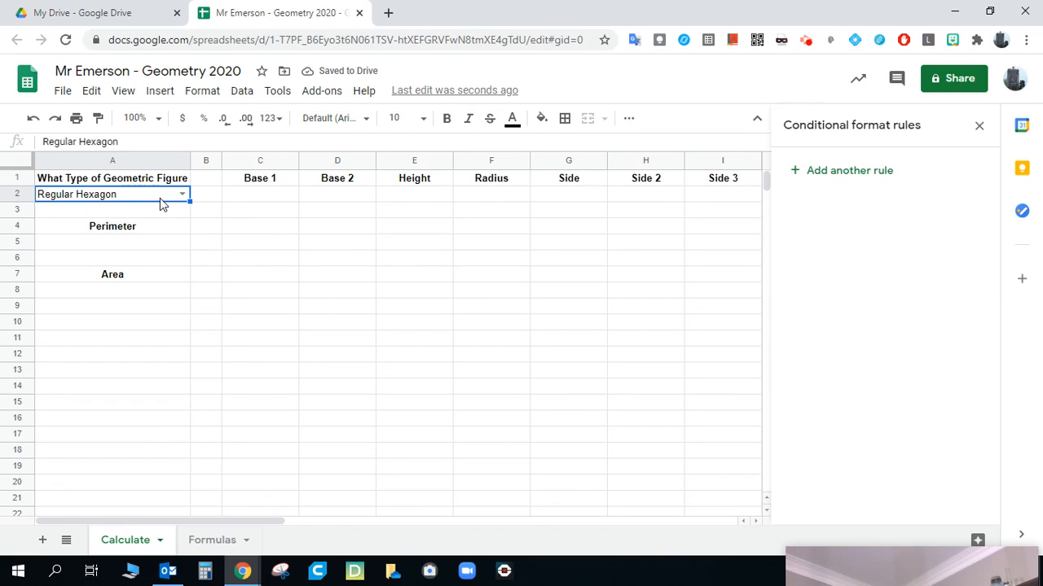
{"action": "key", "text": "Delete"}
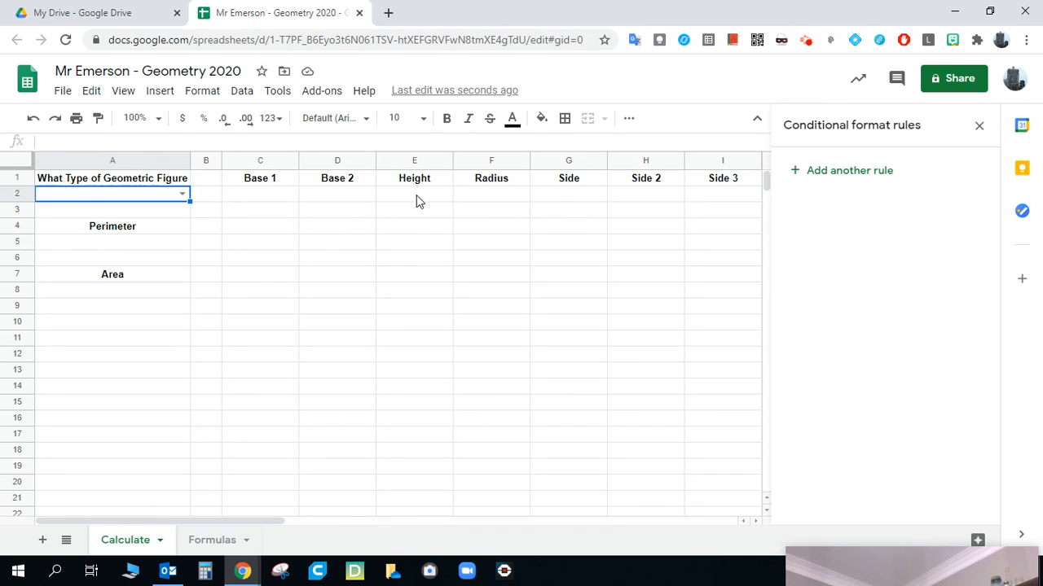
{"action": "left_click", "coordinate": [181, 193]}
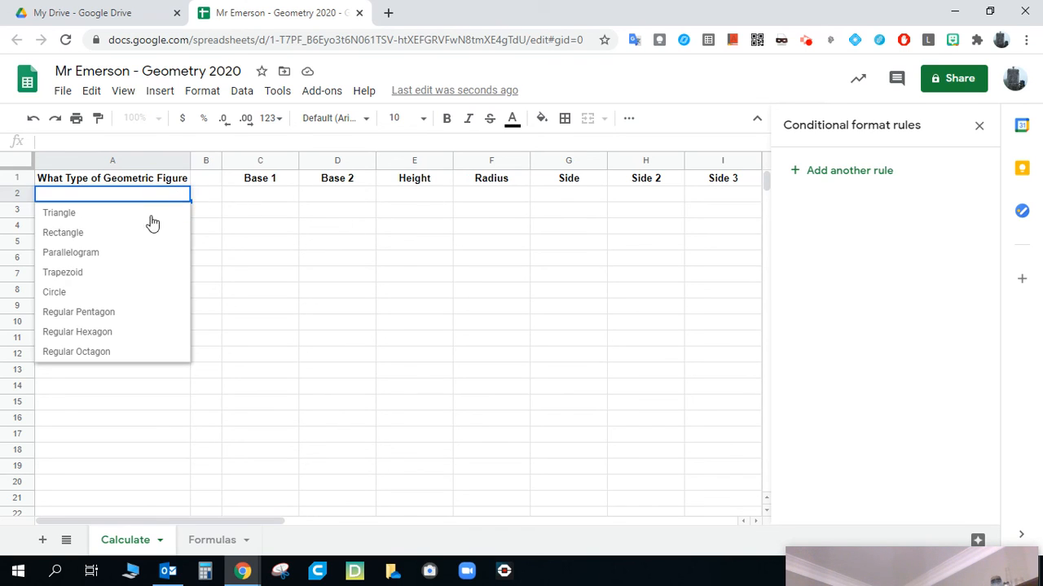
{"action": "left_click", "coordinate": [106, 294]}
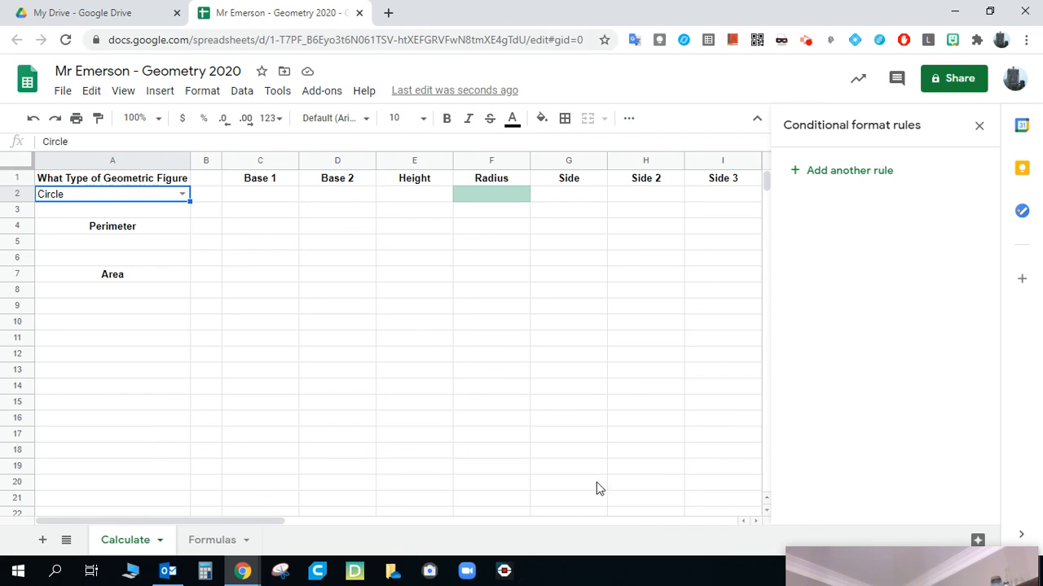
{"action": "left_click", "coordinate": [805, 41]}
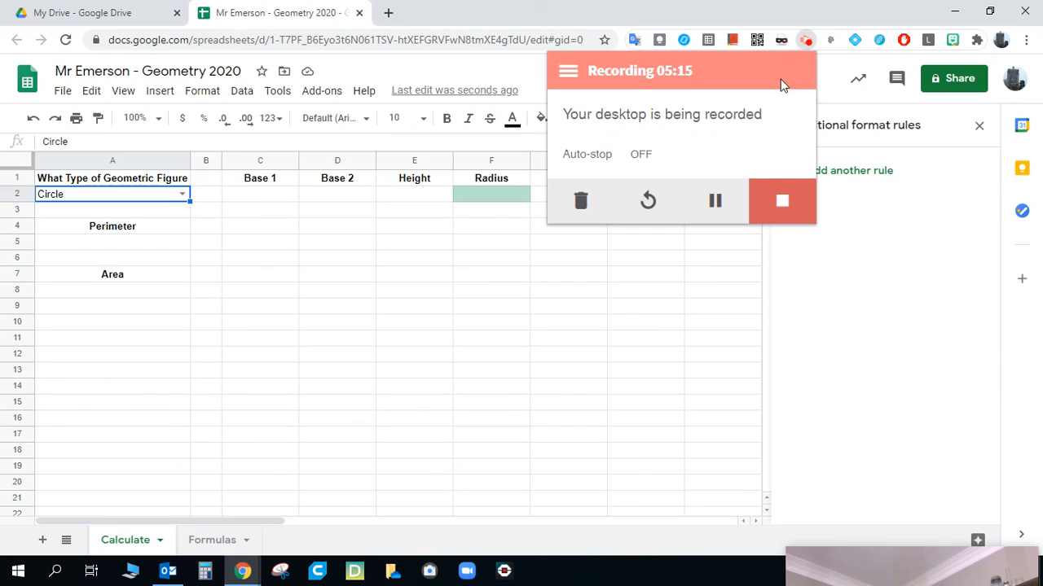